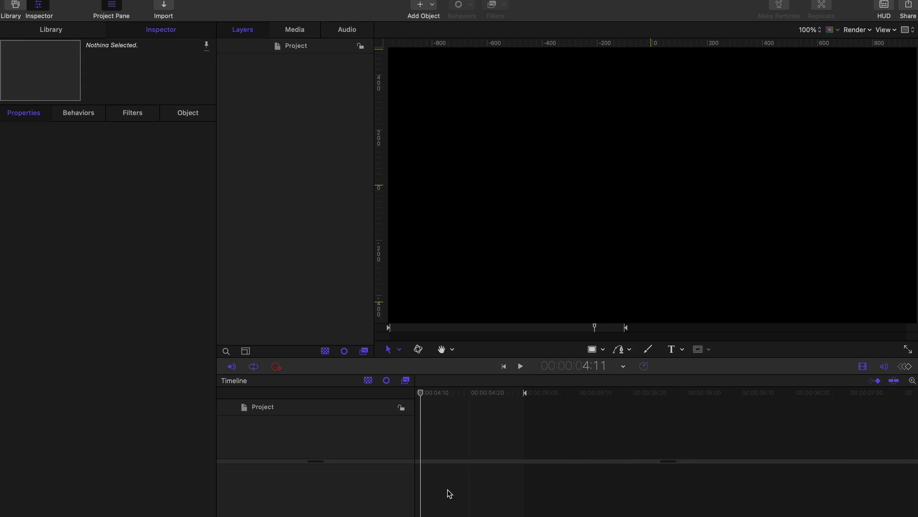
# - Zoom the canvas out to 66% so the entire black project frame is visible
pyautogui.press('super+minus')
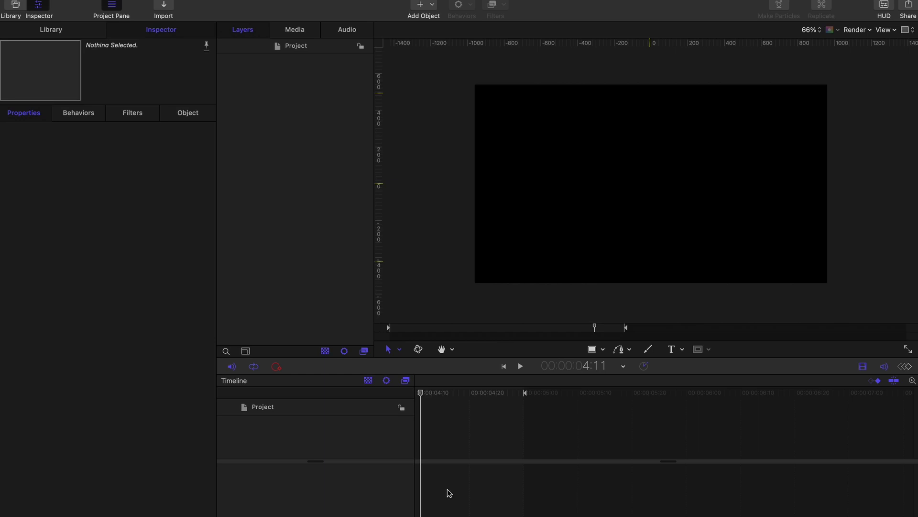
# - Draw a rectangle corner to corner across the canvas, filling the frame with magenta
pyautogui.click(591, 349)
pyautogui.moveTo(463, 76); pyautogui.dragTo(829, 284)
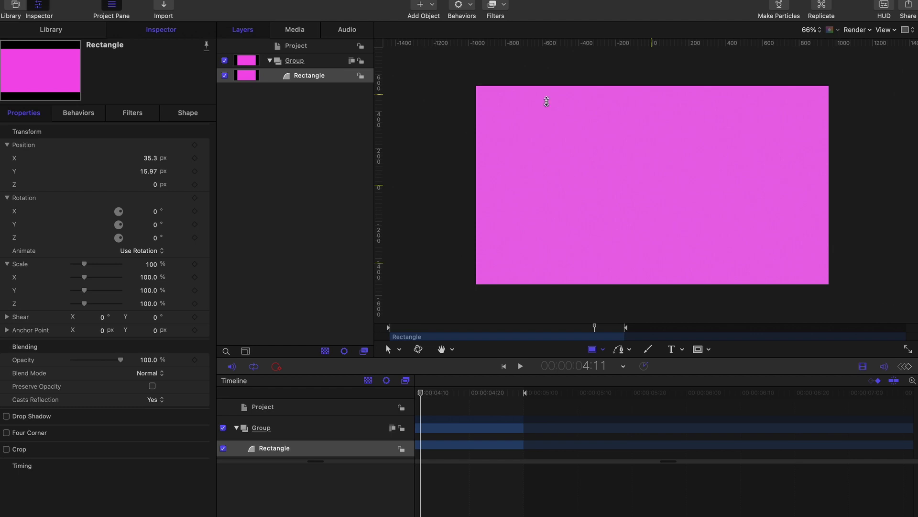
# - Draw a circle over the rectangle and move it to the frame centre (X 35.63, Y -22.03)
pyautogui.click(603, 349)
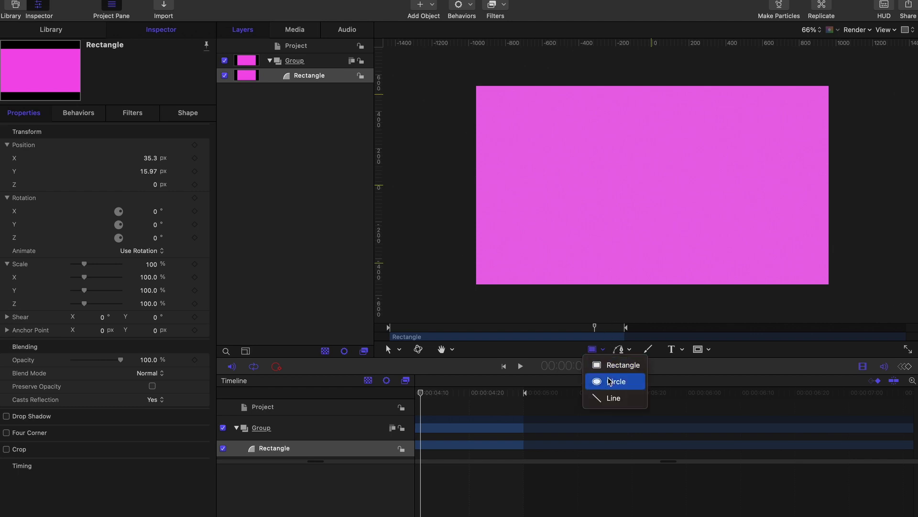
pyautogui.click(609, 381)
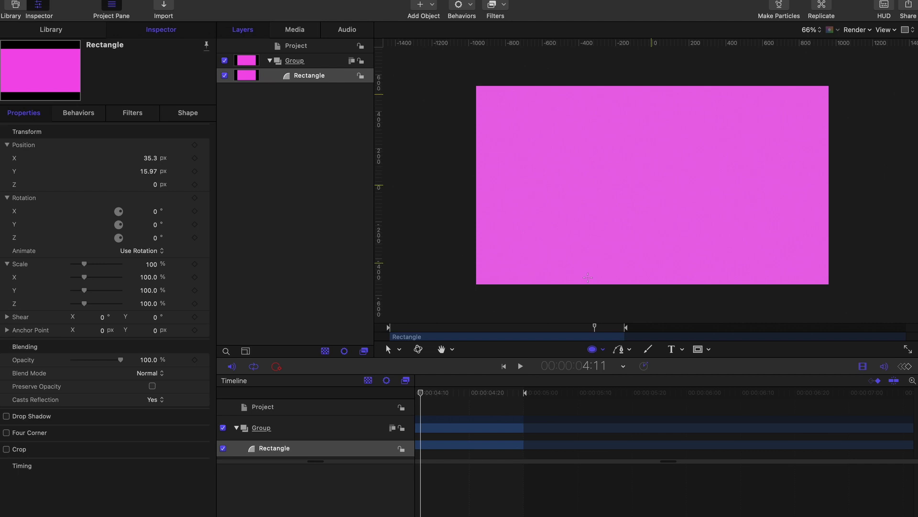
pyautogui.moveTo(588, 277); pyautogui.dragTo(761, 81)
pyautogui.press('s')
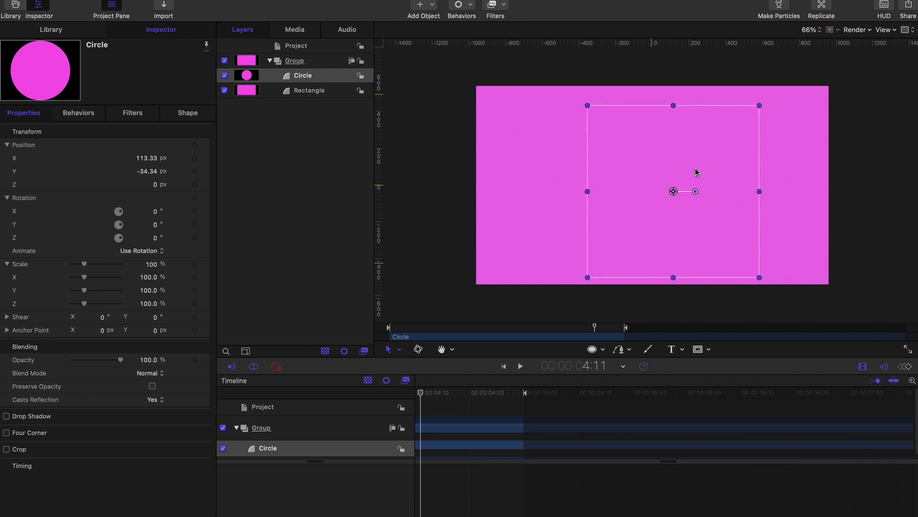
pyautogui.moveTo(671, 192); pyautogui.dragTo(659, 189)
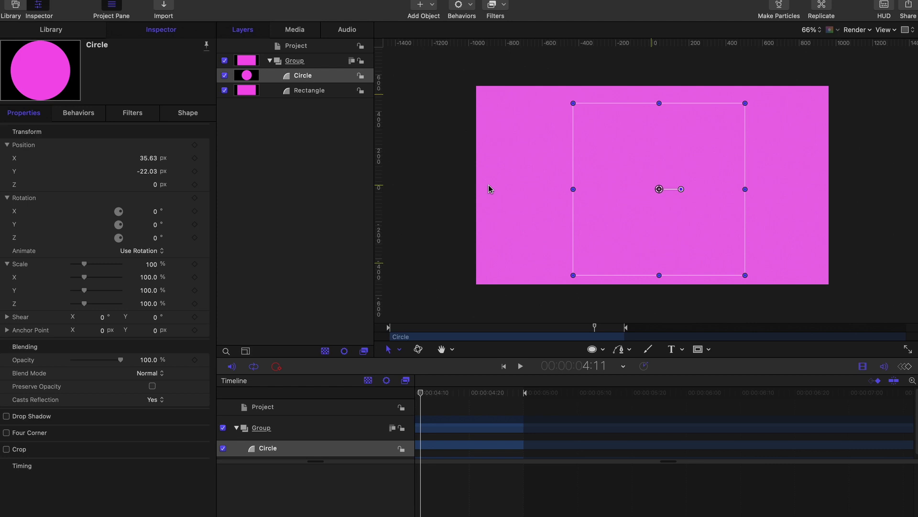
# - Lower the circle fill's HSB saturation to 34% for a lighter pink
pyautogui.click(187, 113)
pyautogui.click(145, 185)
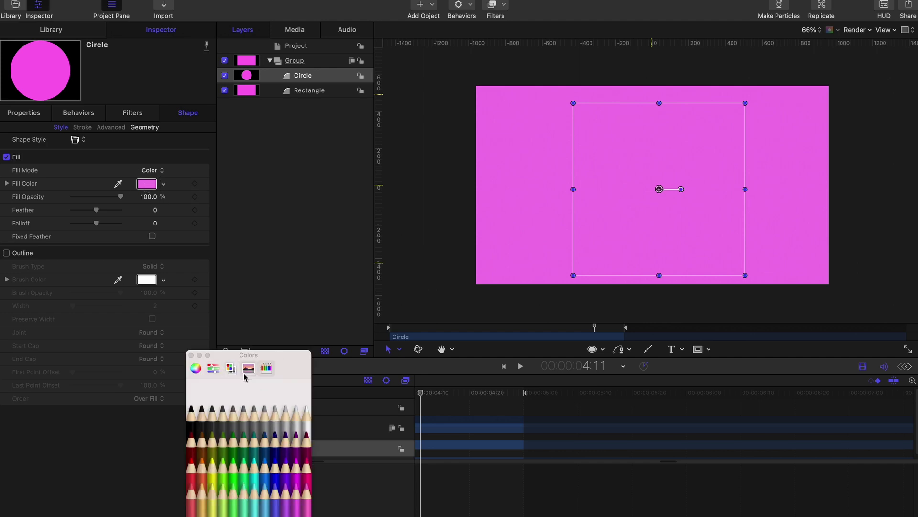
pyautogui.click(214, 368)
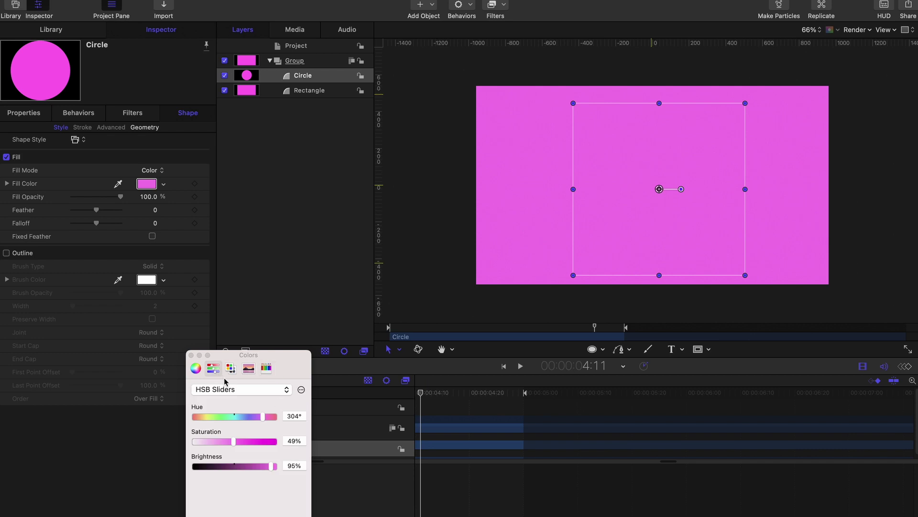
pyautogui.moveTo(234, 444); pyautogui.dragTo(220, 443)
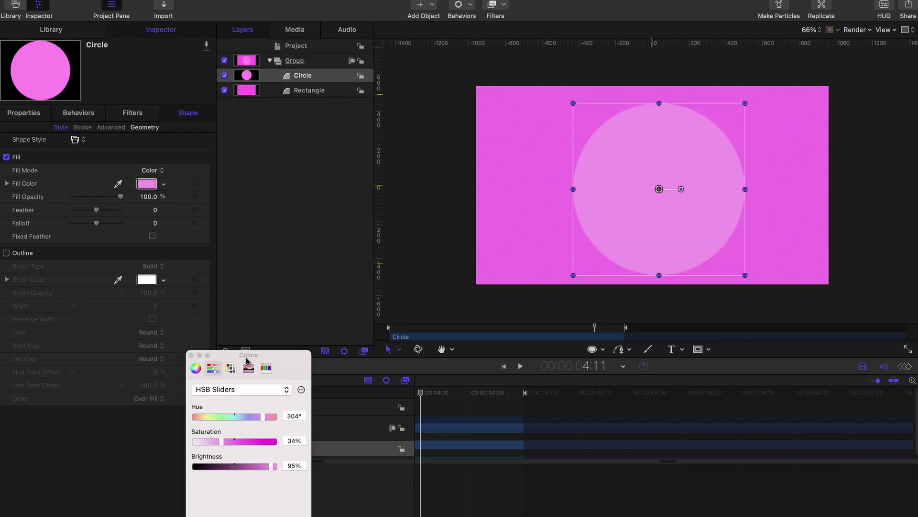
pyautogui.click(190, 355)
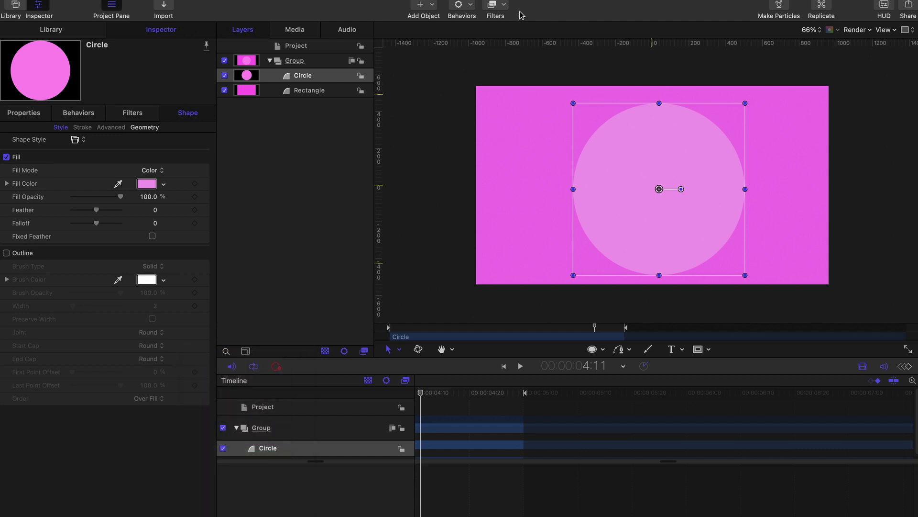
# - Apply a Gaussian Blur to the circle and raise its Amount to about 769
pyautogui.click(498, 6)
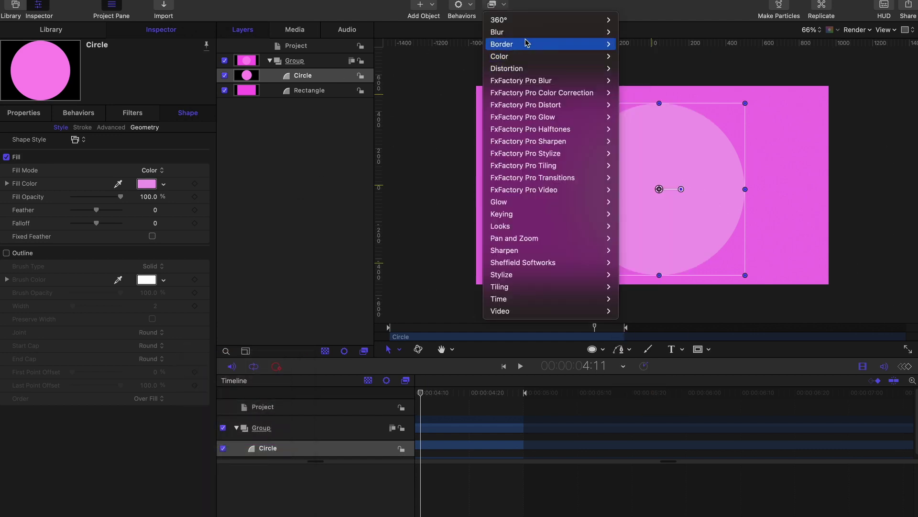
pyautogui.moveTo(529, 31)
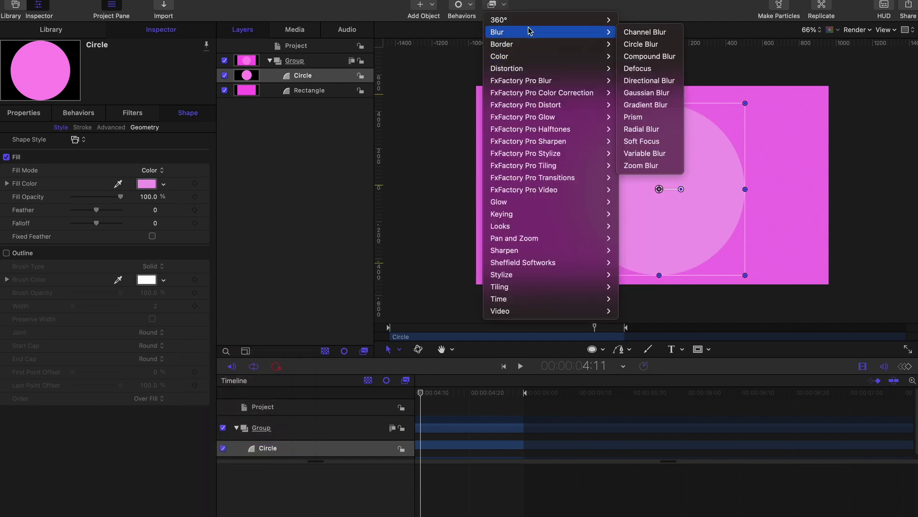
pyautogui.click(654, 93)
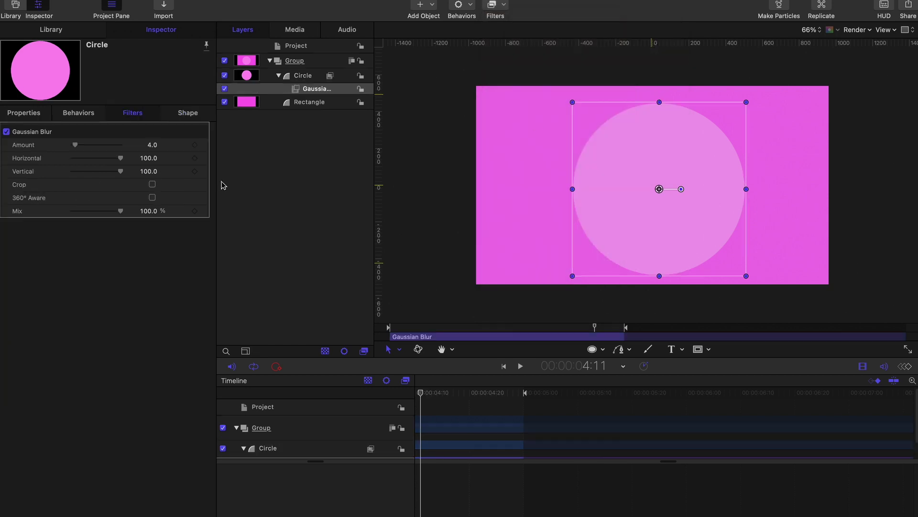
pyautogui.moveTo(153, 149); pyautogui.dragTo(220, 149)
pyautogui.moveTo(153, 148); pyautogui.dragTo(236, 172)
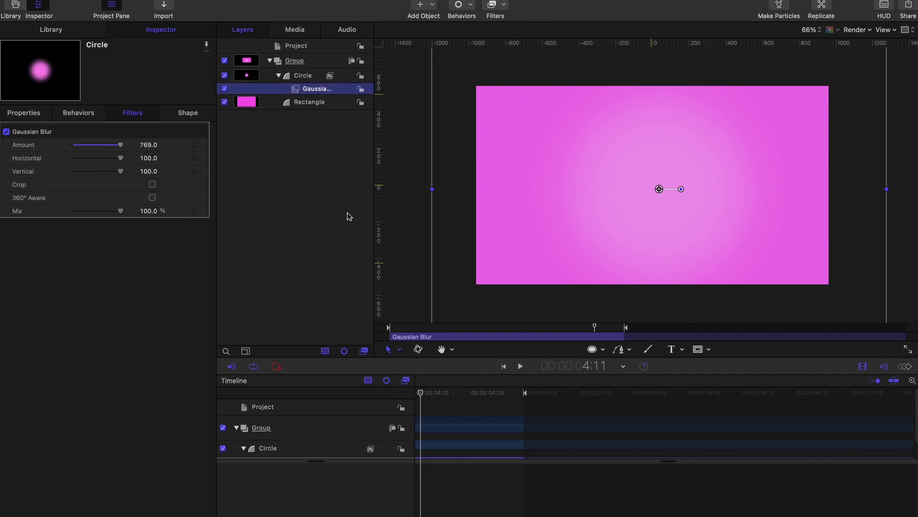
# - Collapse the group and rename it to 'PINK GRADIENT'
pyautogui.click(269, 60)
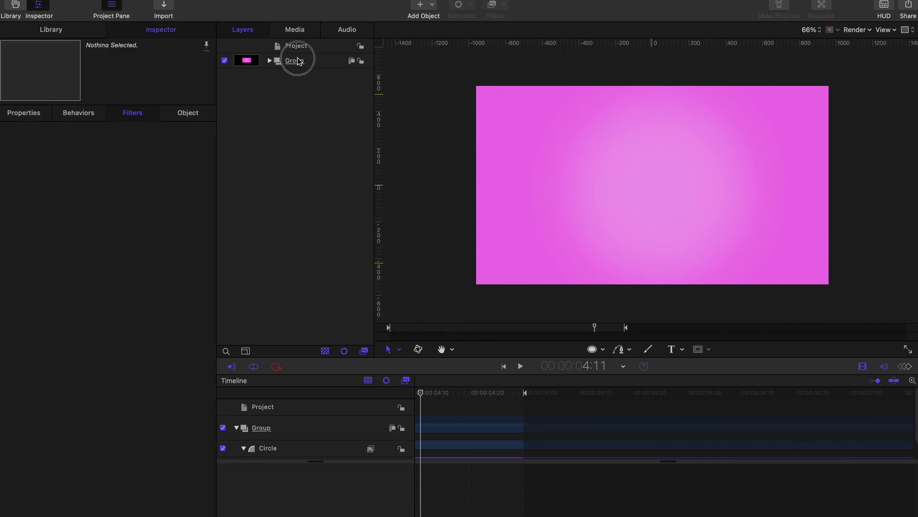
pyautogui.doubleClick(294, 61)
pyautogui.write('PINK GRADIENT')
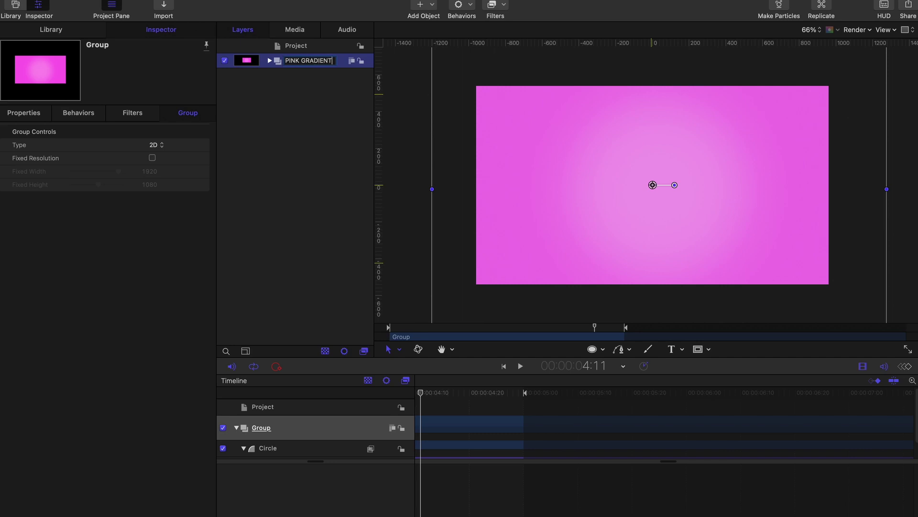
pyautogui.press('Return')
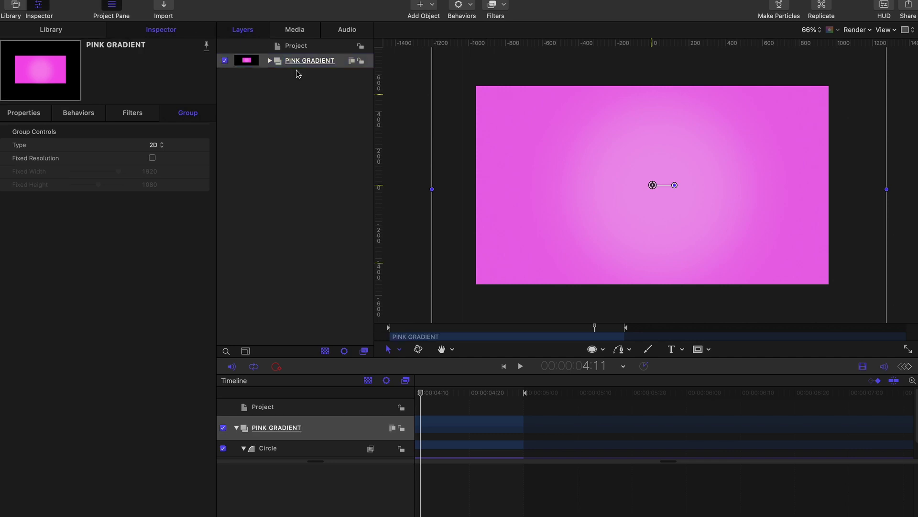
# - Drag the PINK GRADIENT group into the Library's Favorites folder
pyautogui.click(88, 28)
pyautogui.scroll(-1, 36, 246)
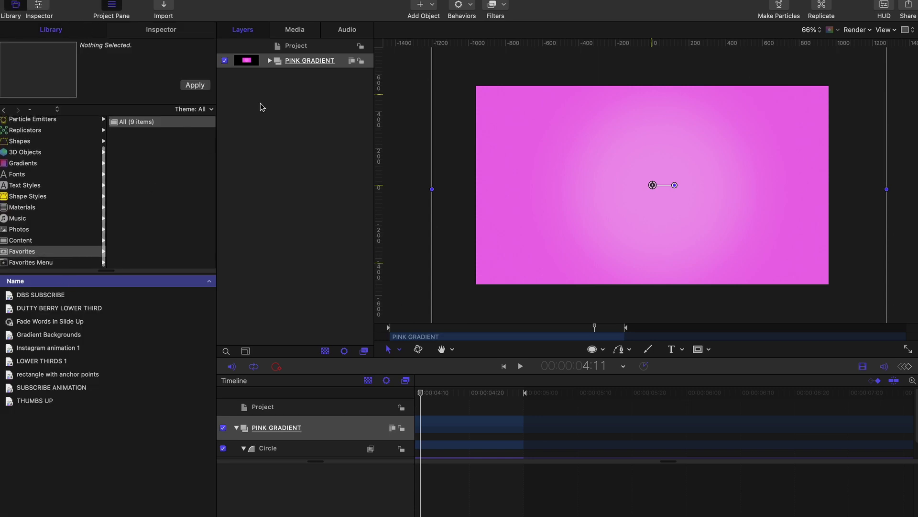
pyautogui.moveTo(296, 61); pyautogui.dragTo(88, 439)
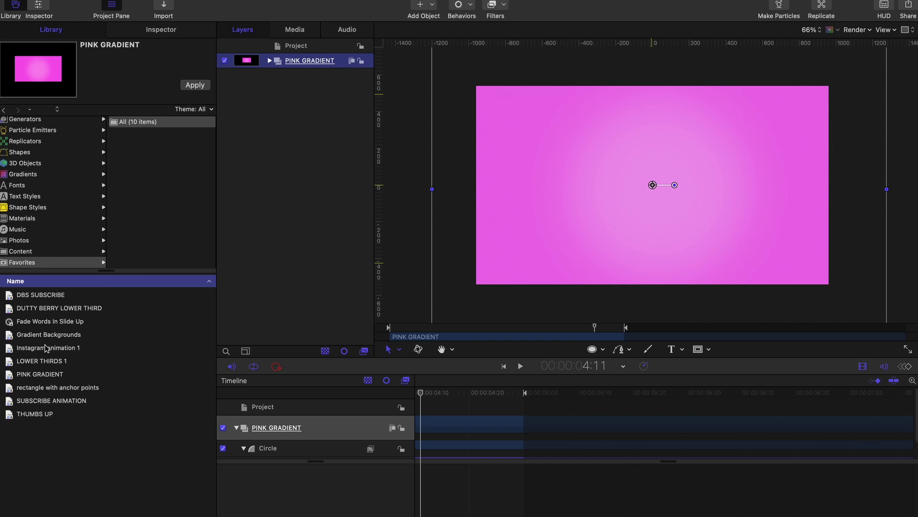
# - Add the saved preset to the project as a test, then delete the PINK GRADIENT 1 copy
pyautogui.moveTo(43, 374); pyautogui.dragTo(325, 225)
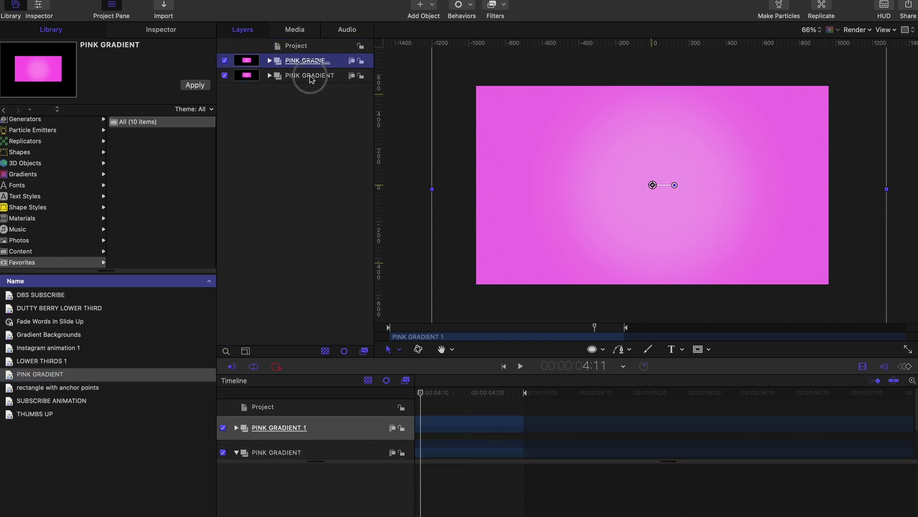
pyautogui.click(287, 76)
pyautogui.press('Up')
pyautogui.press('Delete')
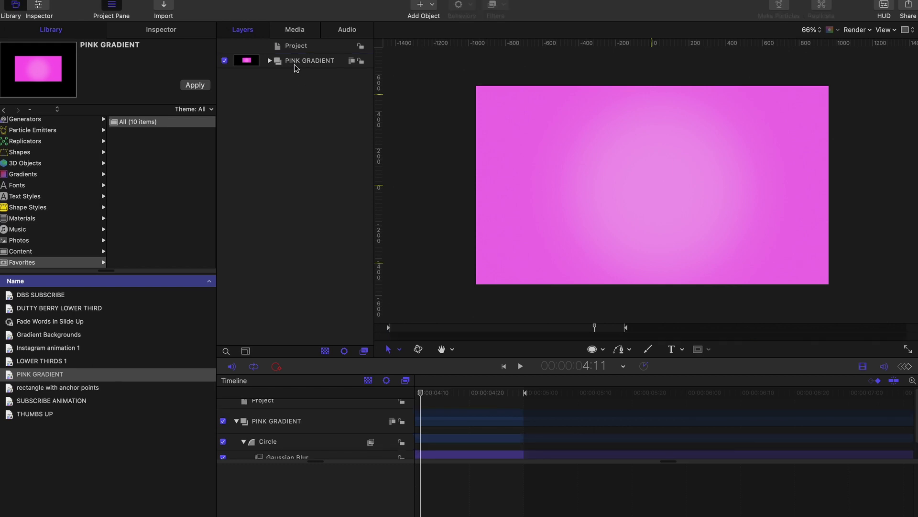
# - Expand the group and set the Rectangle's fill to Maraschino red from the colour pencils
pyautogui.click(270, 61)
pyautogui.click(317, 95)
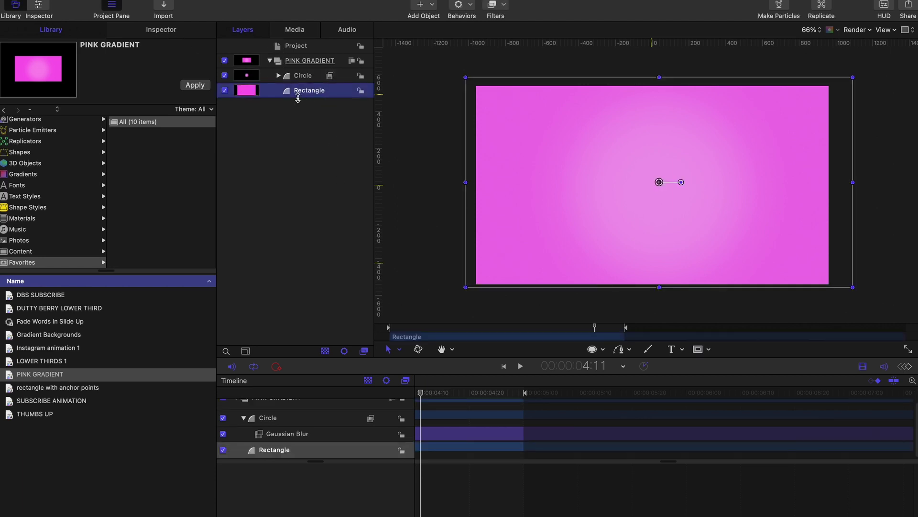
pyautogui.click(193, 30)
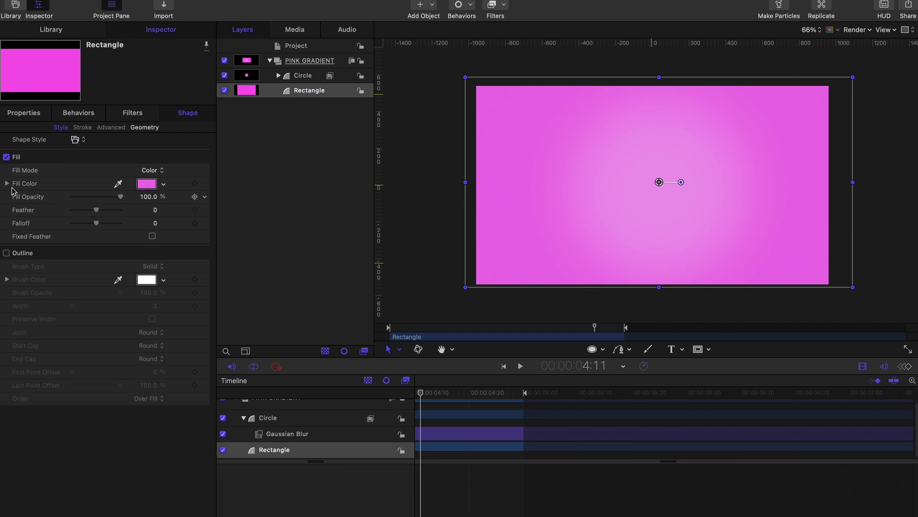
pyautogui.click(147, 183)
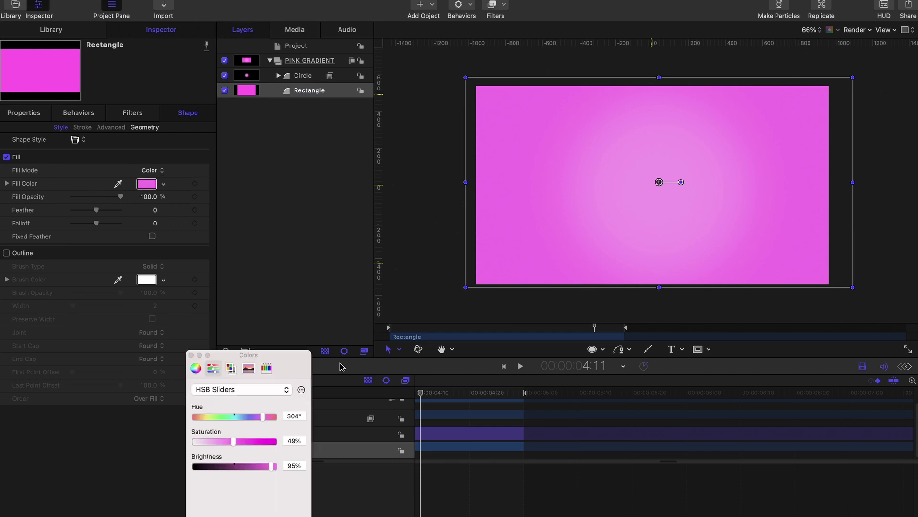
pyautogui.click(261, 372)
pyautogui.click(193, 463)
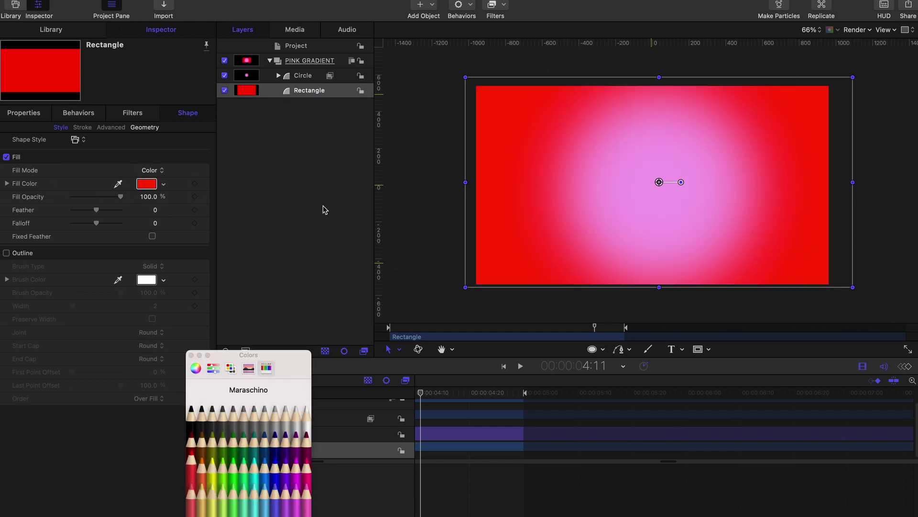
pyautogui.click(285, 80)
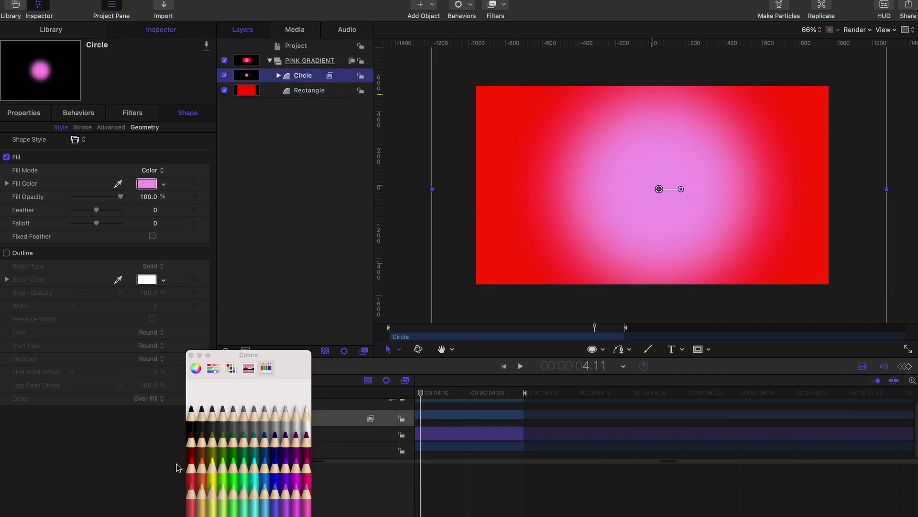
# - Set the circle's fill to Maraschino red and lower its saturation to 75%
pyautogui.click(194, 451)
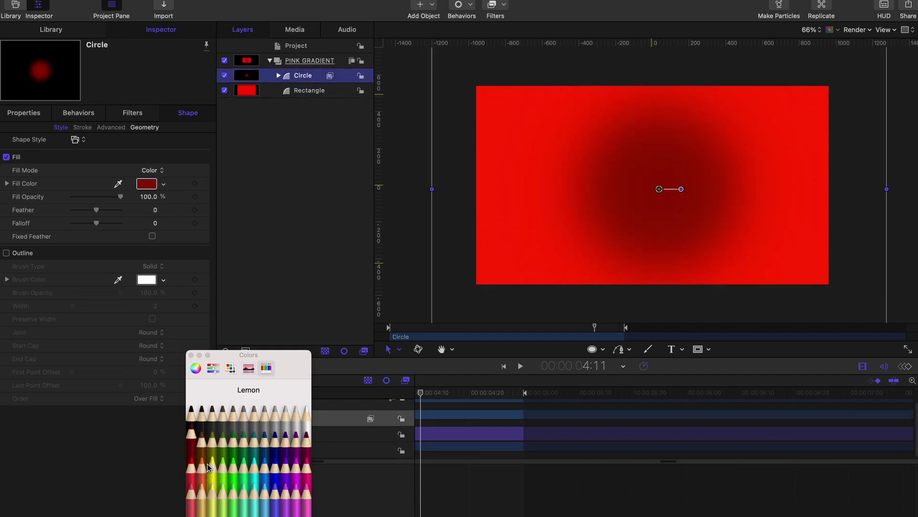
pyautogui.click(192, 471)
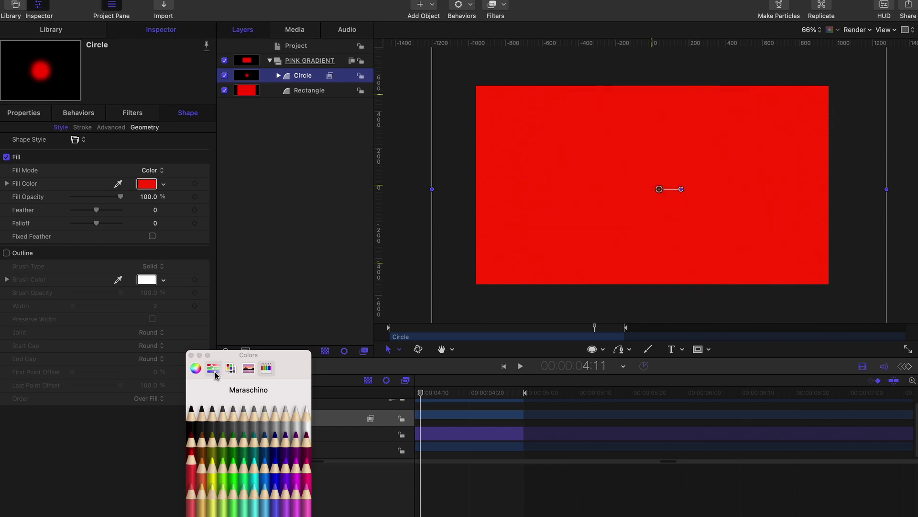
pyautogui.click(213, 368)
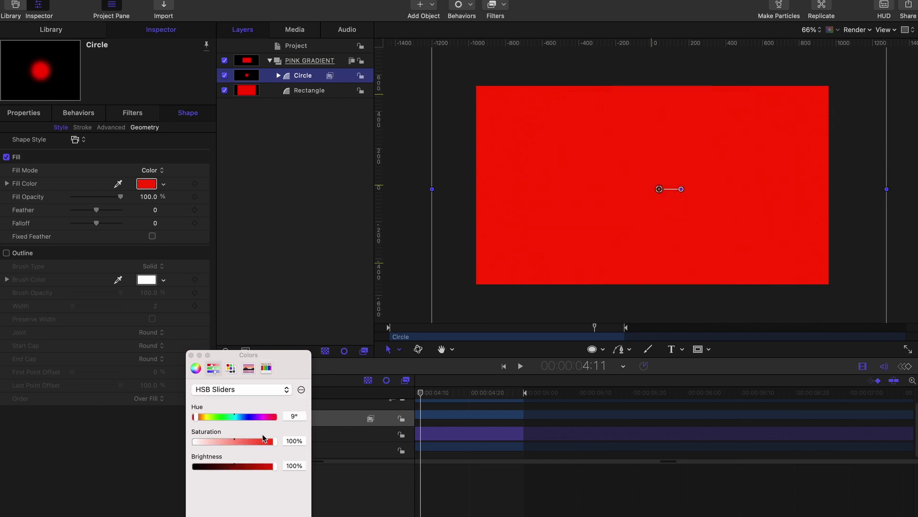
pyautogui.moveTo(263, 439)
pyautogui.mouseDown()
pyautogui.moveTo(248, 440)
pyautogui.moveTo(256, 441)
pyautogui.mouseUp()
# - Reselect the circle and scale it up to 137%
pyautogui.click(300, 299)
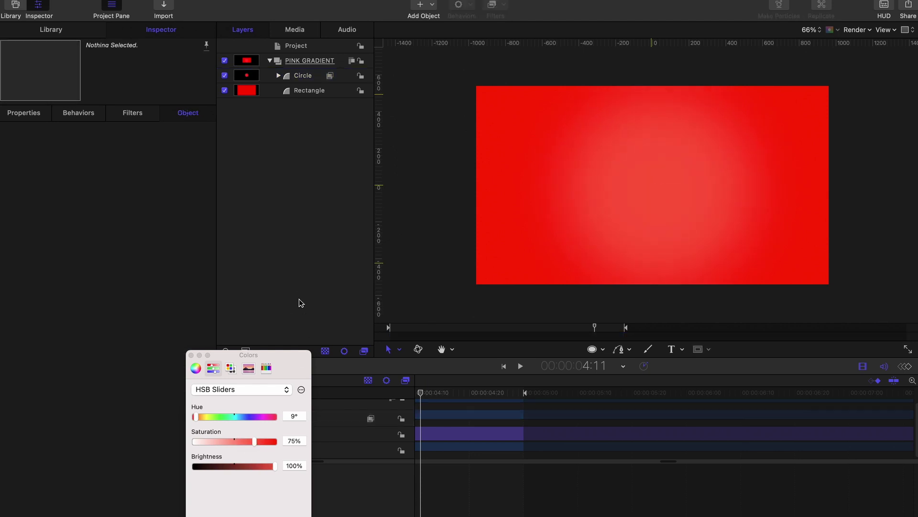
pyautogui.click(645, 199)
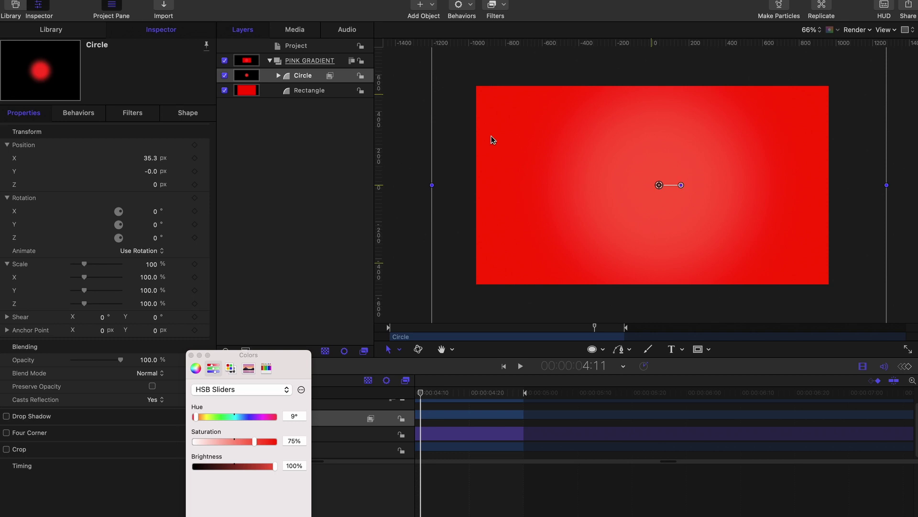
pyautogui.moveTo(660, 186); pyautogui.dragTo(637, 203)
pyautogui.moveTo(152, 264); pyautogui.dragTo(151, 264)
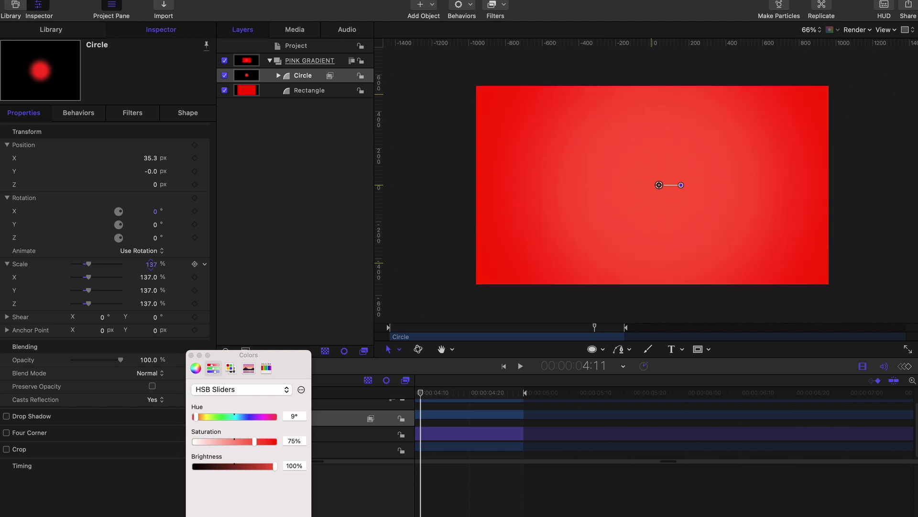
# - Select the circle's Gaussian Blur filter and scrub its Amount up to 1024
pyautogui.click(318, 102)
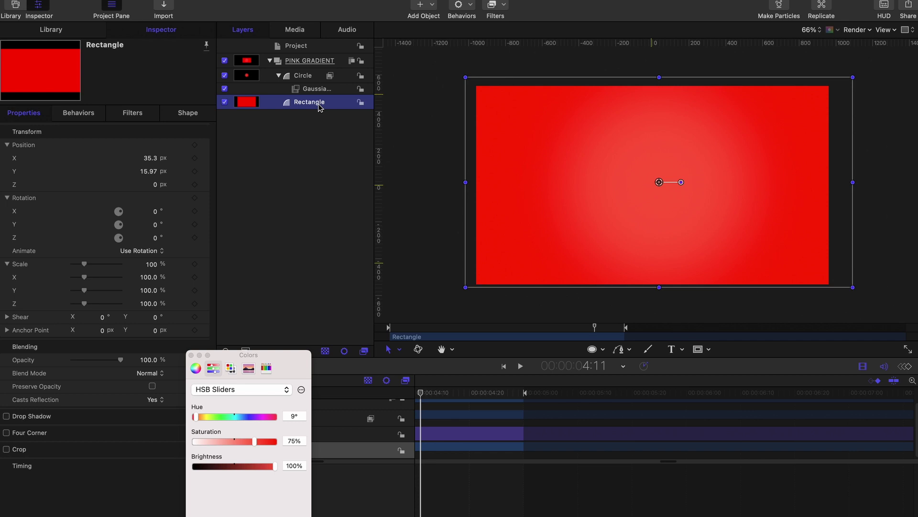
pyautogui.click(318, 90)
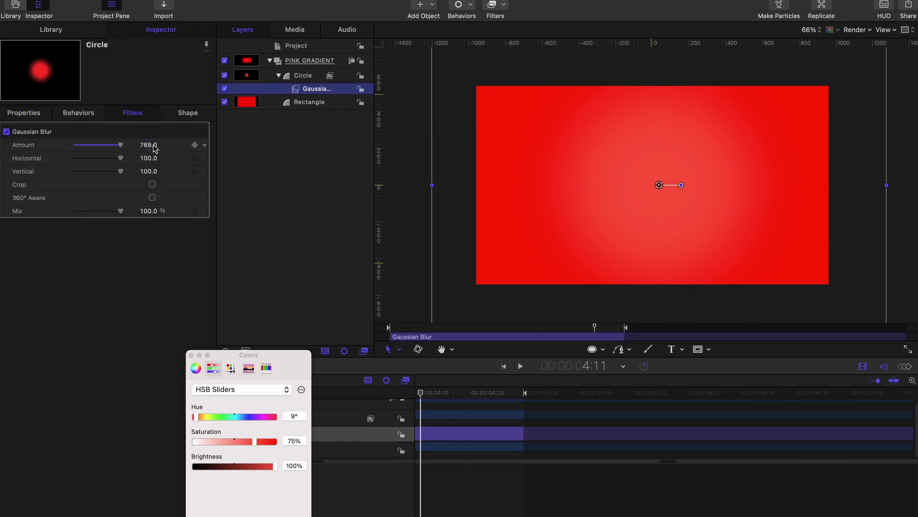
pyautogui.moveTo(149, 144); pyautogui.dragTo(150, 147)
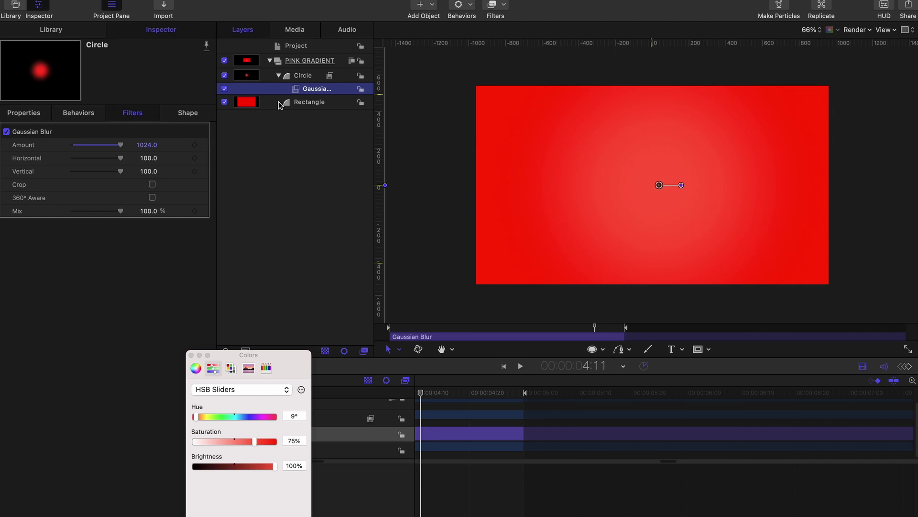
# - Fill the Rectangle layer with the Blueberry pencil colour
pyautogui.click(258, 103)
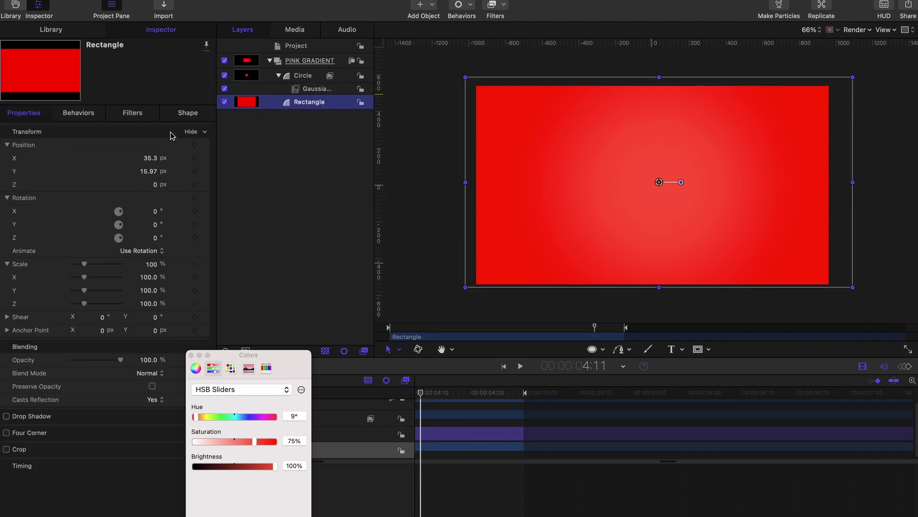
pyautogui.click(199, 112)
pyautogui.click(146, 183)
pyautogui.click(266, 367)
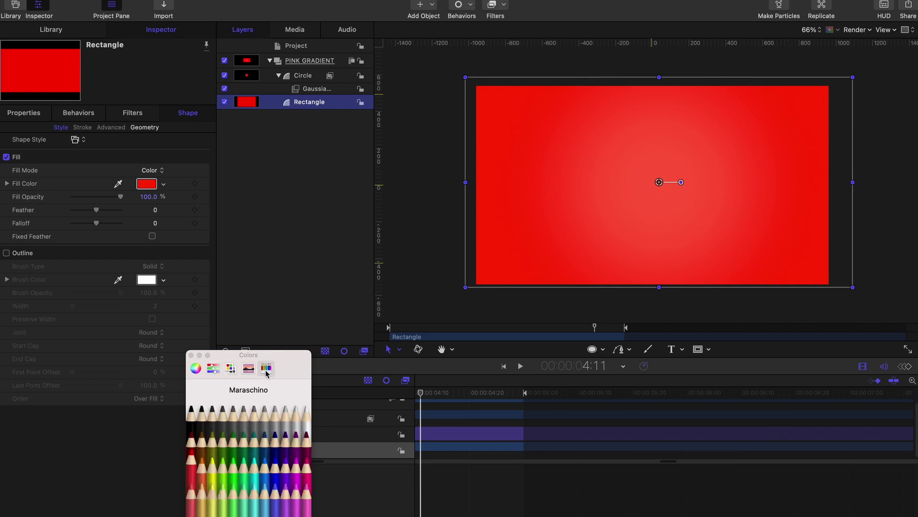
pyautogui.click(275, 468)
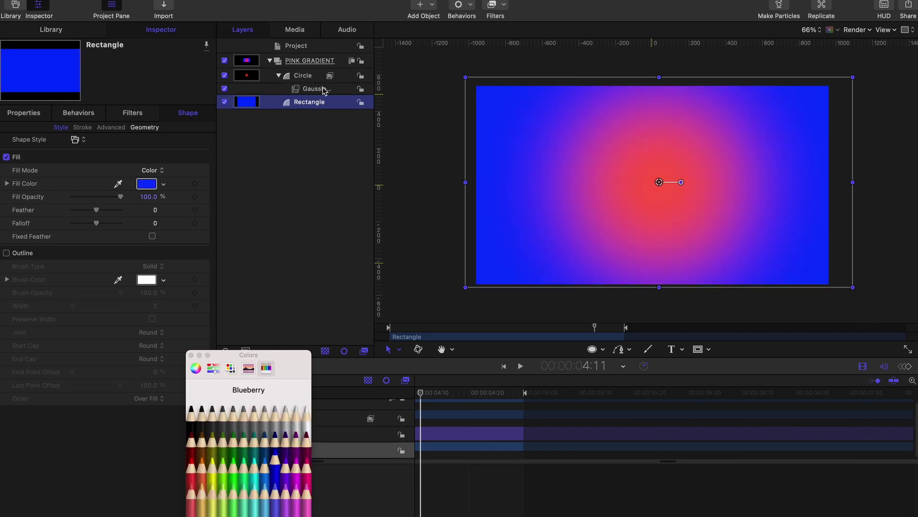
# - Fill the Circle layer with the Aqua pencil colour and deselect it to preview
pyautogui.click(306, 77)
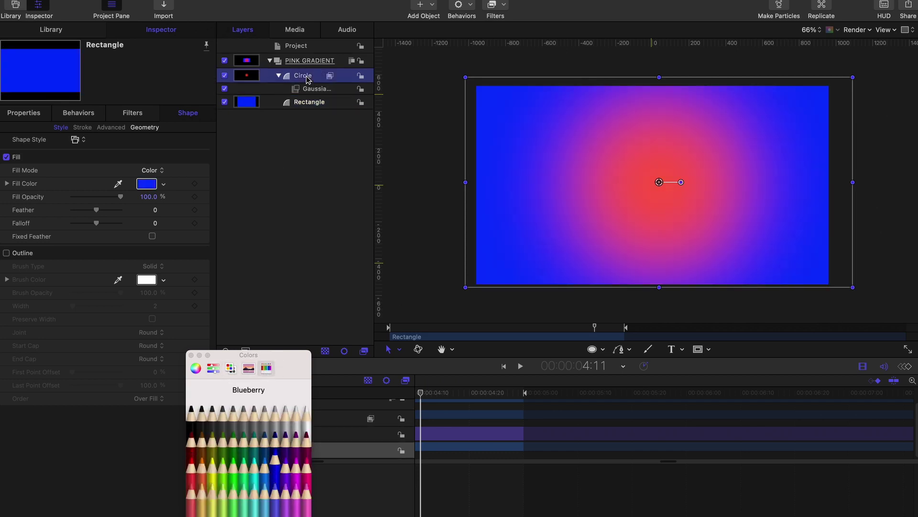
pyautogui.click(143, 187)
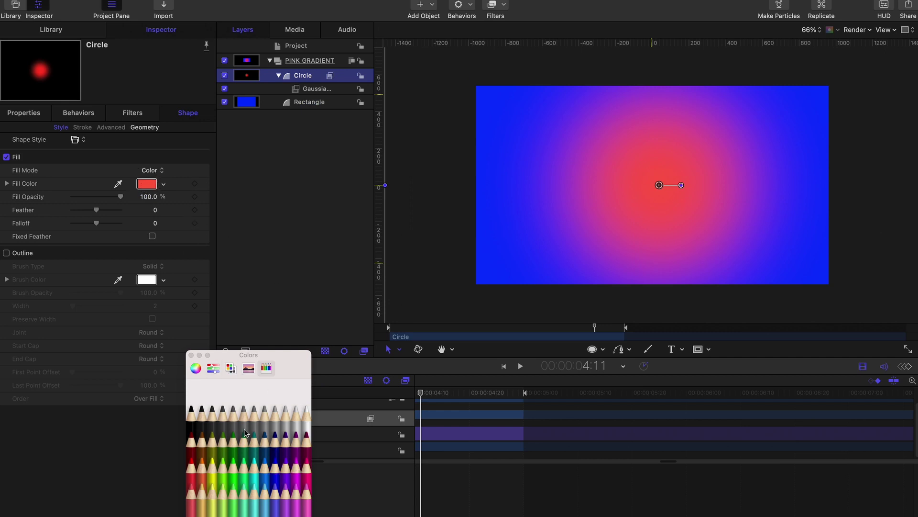
pyautogui.click(262, 477)
pyautogui.click(305, 296)
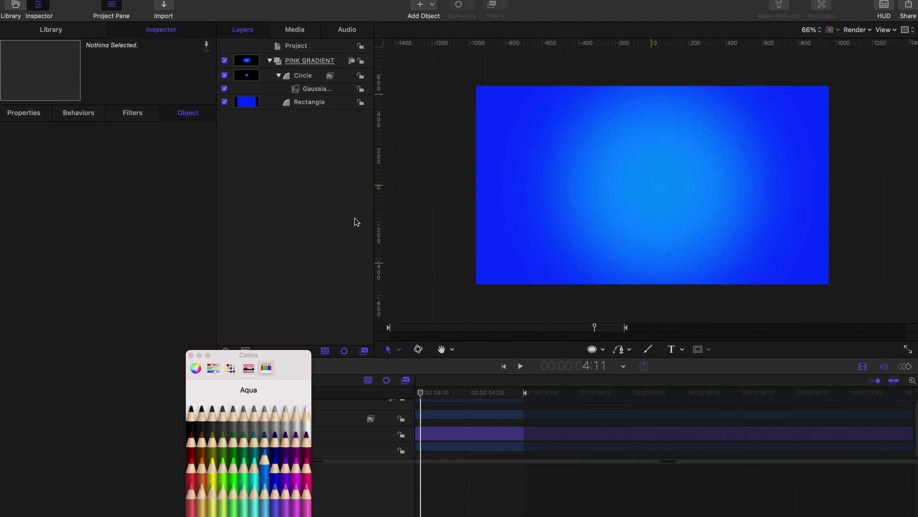
# - Rename the PINK GRADIENT group to BLUE GRADIENT
pyautogui.click(269, 60)
pyautogui.click(289, 61)
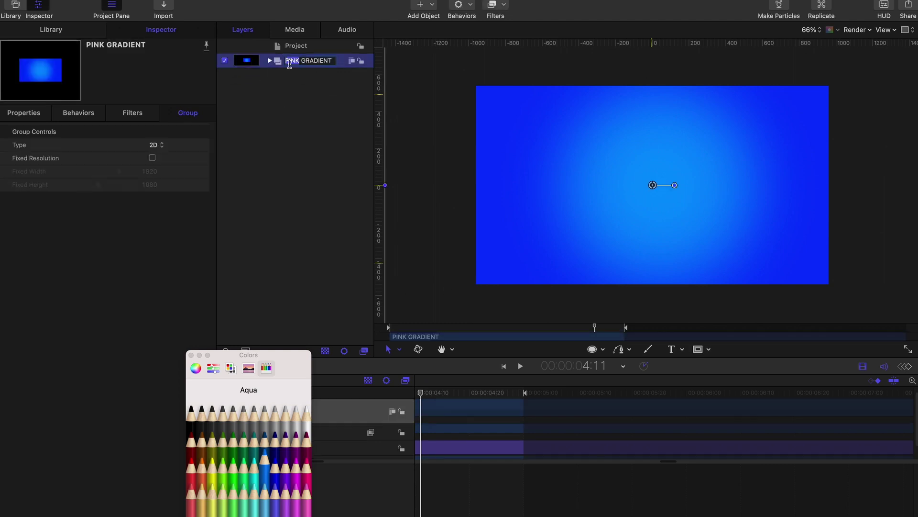
pyautogui.write('BLUE')
pyautogui.press('Return')
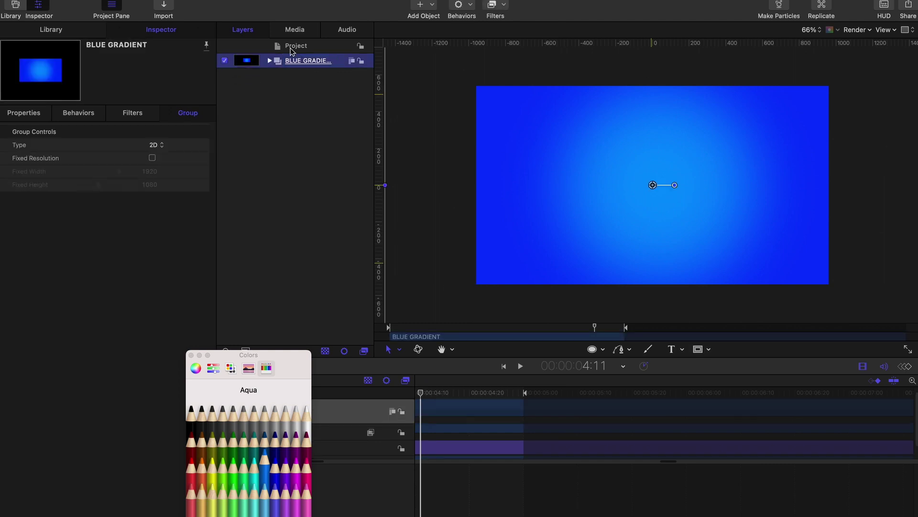
# - Save the BLUE GRADIENT group to Library Favorites, then delete it from the project
pyautogui.click(54, 29)
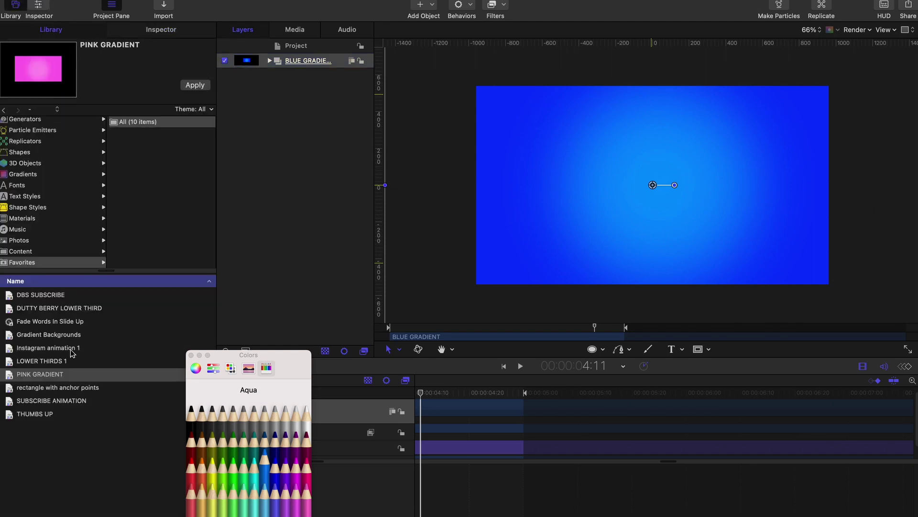
pyautogui.moveTo(310, 69); pyautogui.dragTo(29, 455)
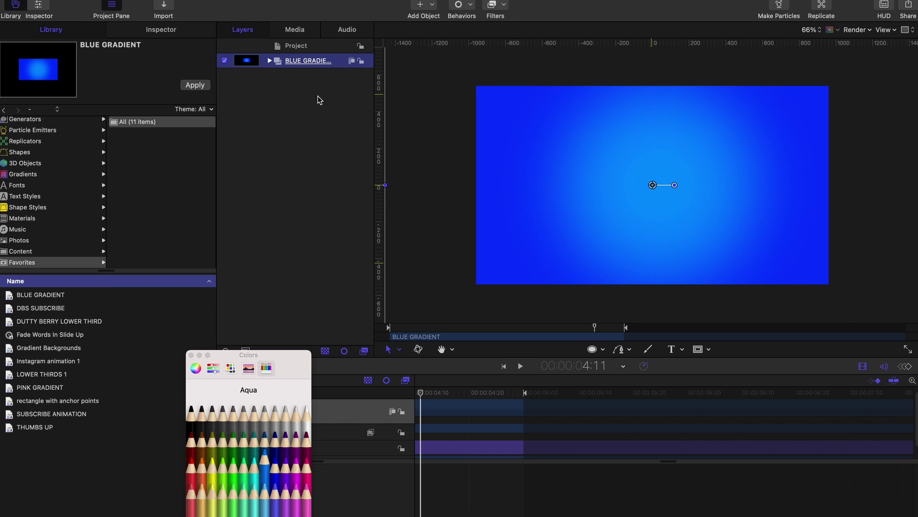
pyautogui.press('Delete')
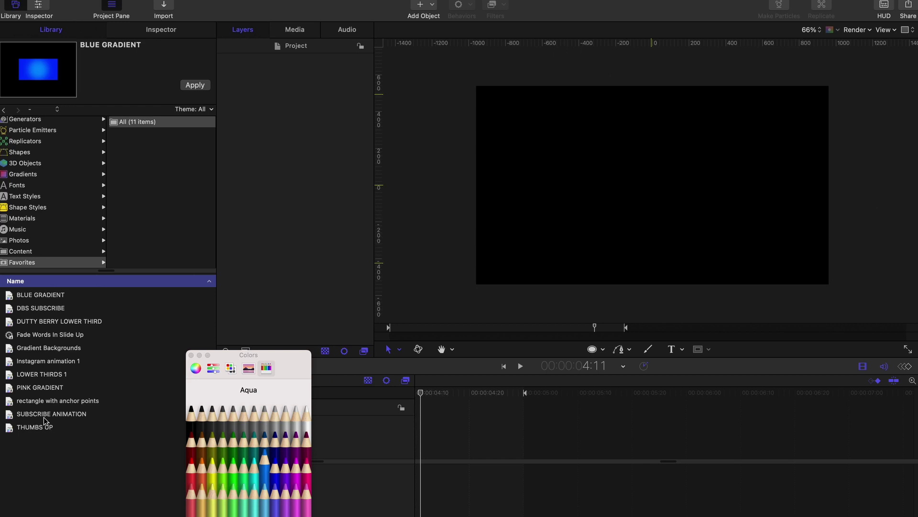
# - Add the Gradient Backgrounds favorite and hide its orange, NEW, blue and Red gradient layers
pyautogui.click(44, 350)
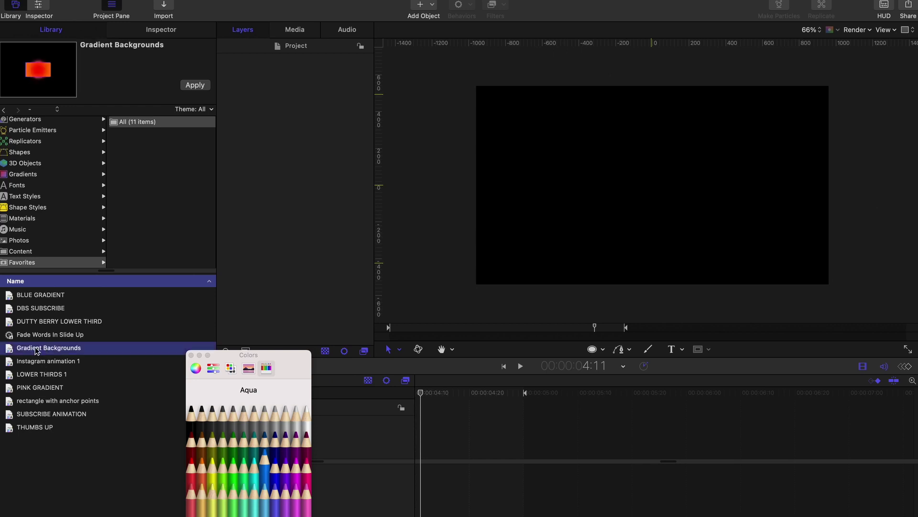
pyautogui.moveTo(35, 350); pyautogui.dragTo(343, 82)
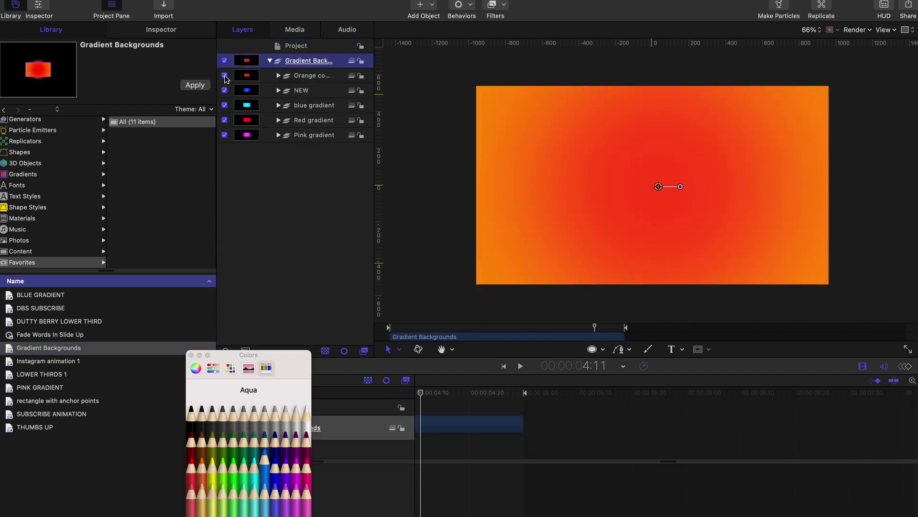
pyautogui.click(224, 75)
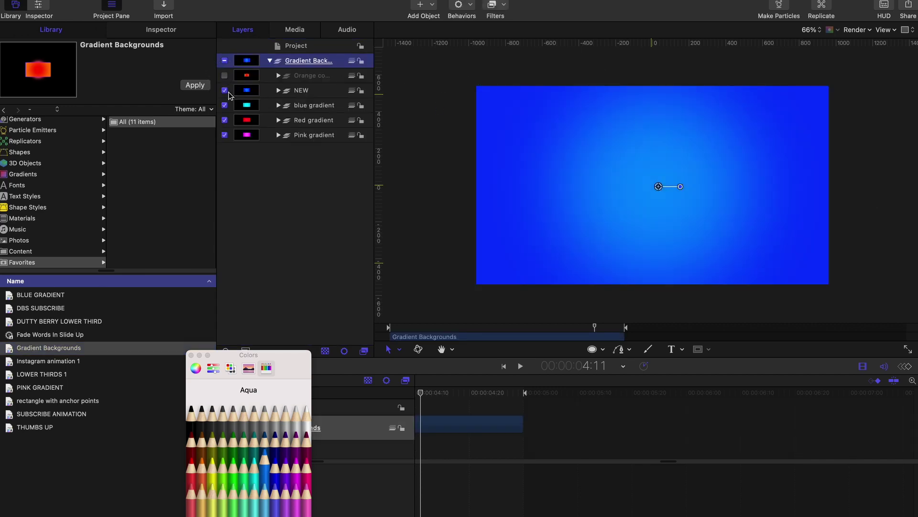
pyautogui.click(224, 91)
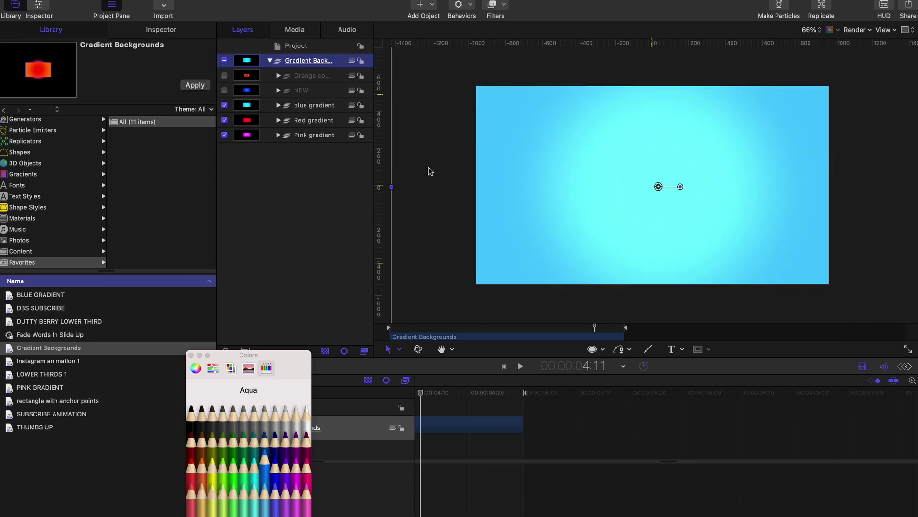
pyautogui.click(225, 106)
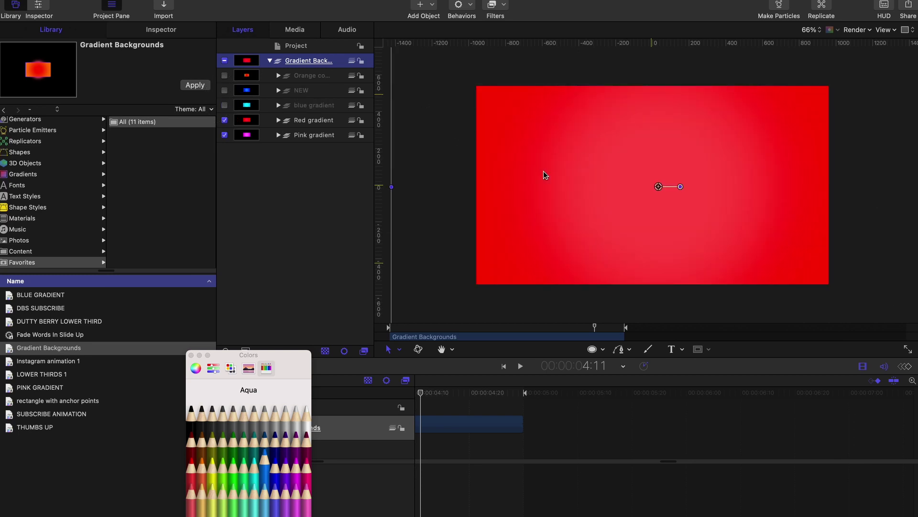
pyautogui.click(224, 120)
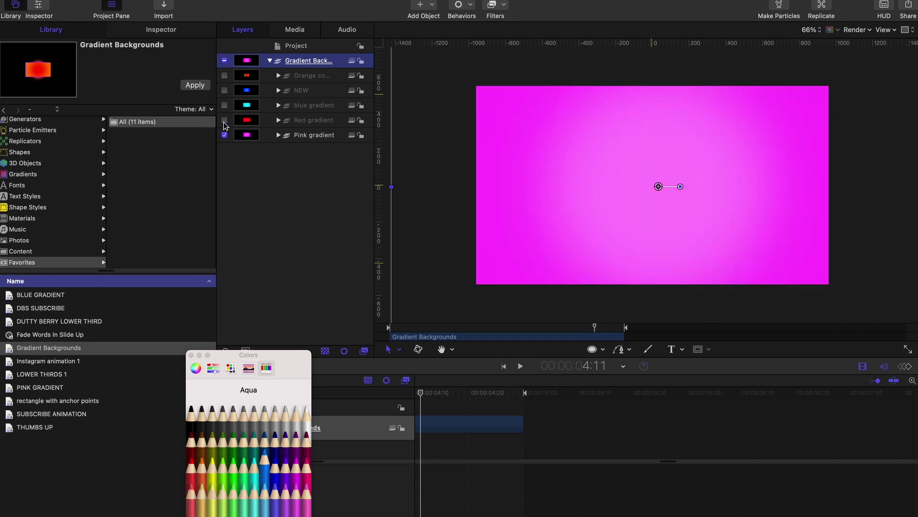